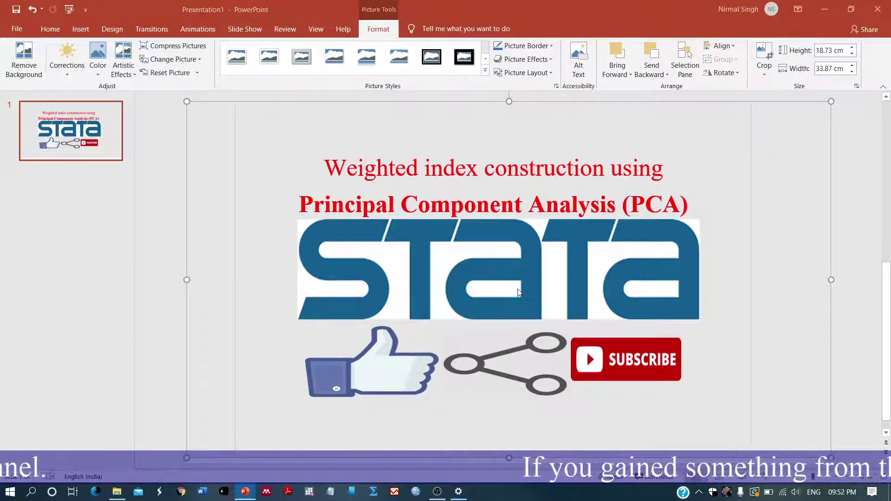
Step: Switch from the PowerPoint PCA title slide to Stata/SE 15.1
{"action": "left_click", "coordinate": [306, 491]}
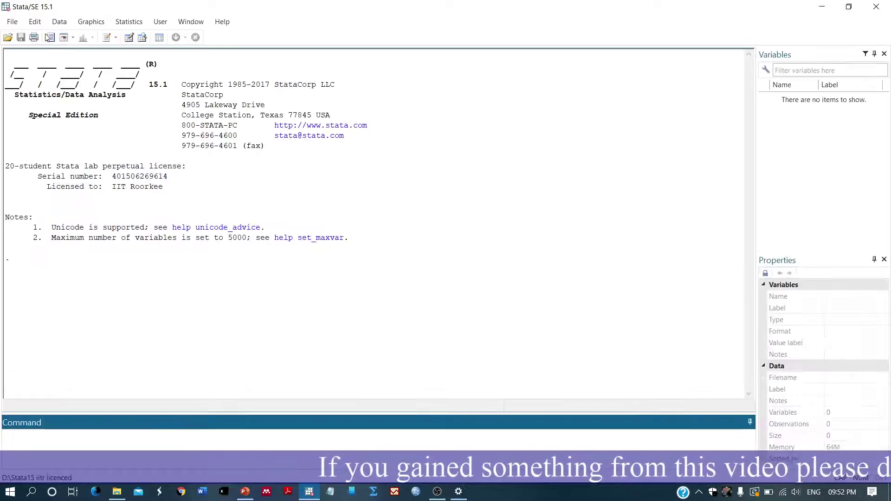
Step: Import the 'BSI index of all countries in eveiws' workbook, using first row as variable names
{"action": "left_click", "coordinate": [12, 22]}
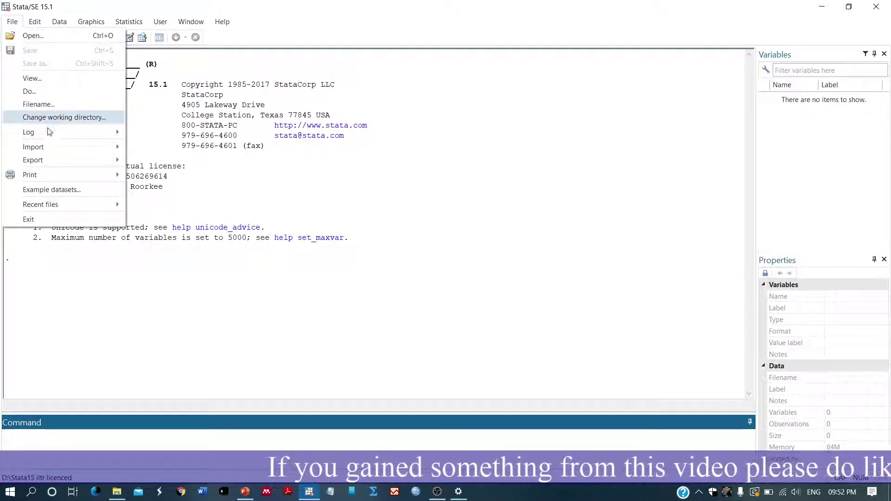
{"action": "mouse_move", "coordinate": [47, 149]}
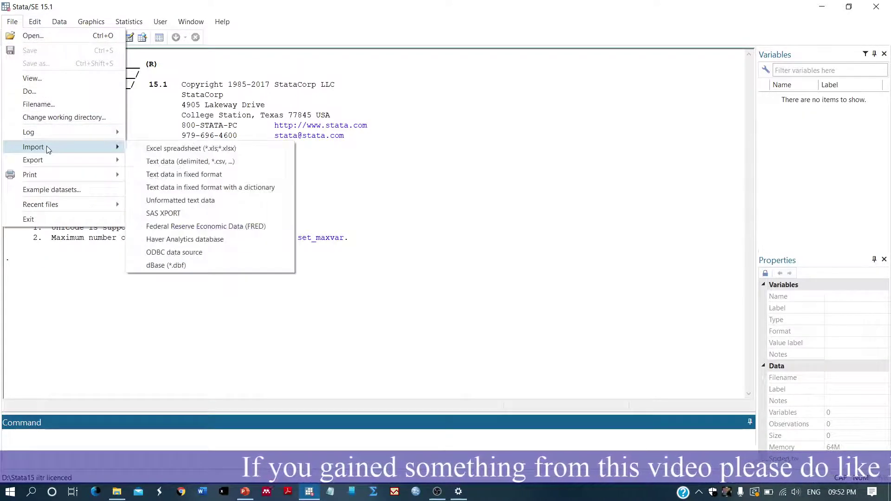
{"action": "left_click", "coordinate": [176, 148]}
{"action": "left_click", "coordinate": [550, 183]}
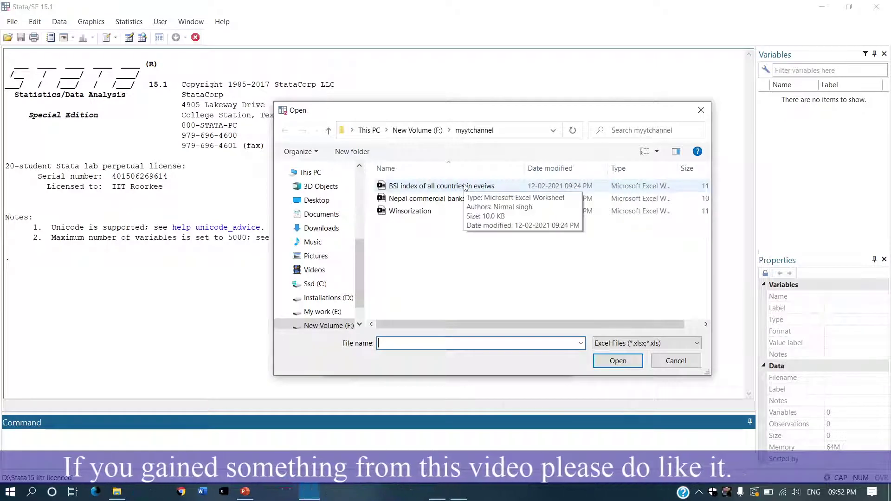
{"action": "left_click", "coordinate": [465, 186]}
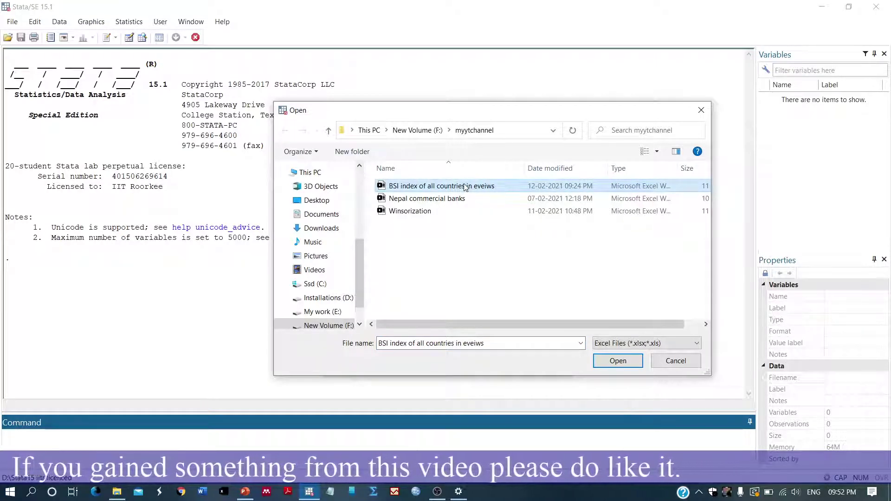
{"action": "left_click", "coordinate": [623, 364]}
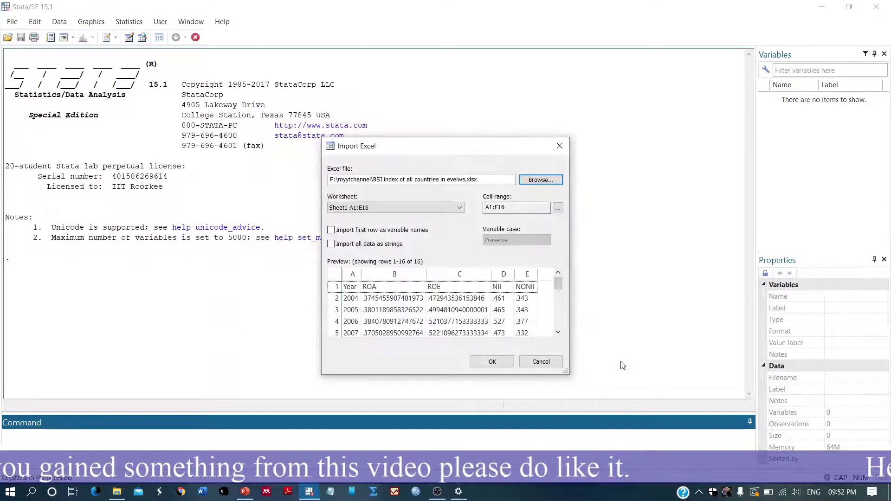
{"action": "left_click", "coordinate": [358, 231]}
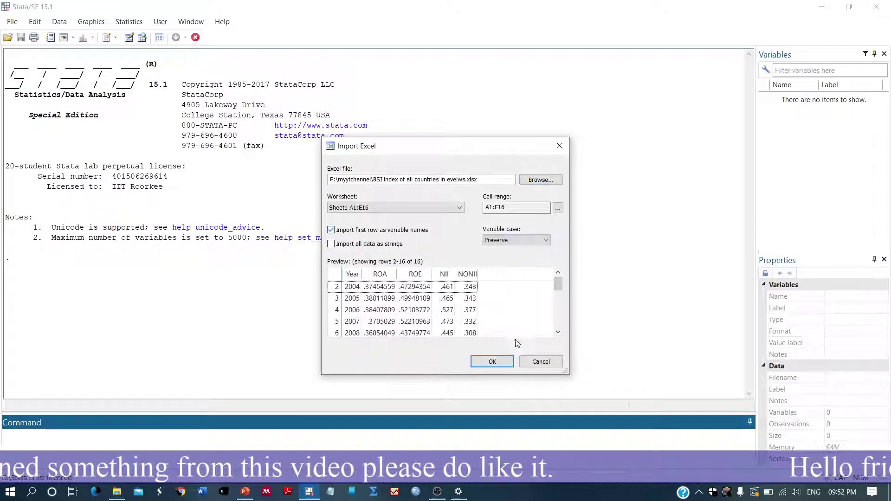
{"action": "left_click", "coordinate": [492, 366]}
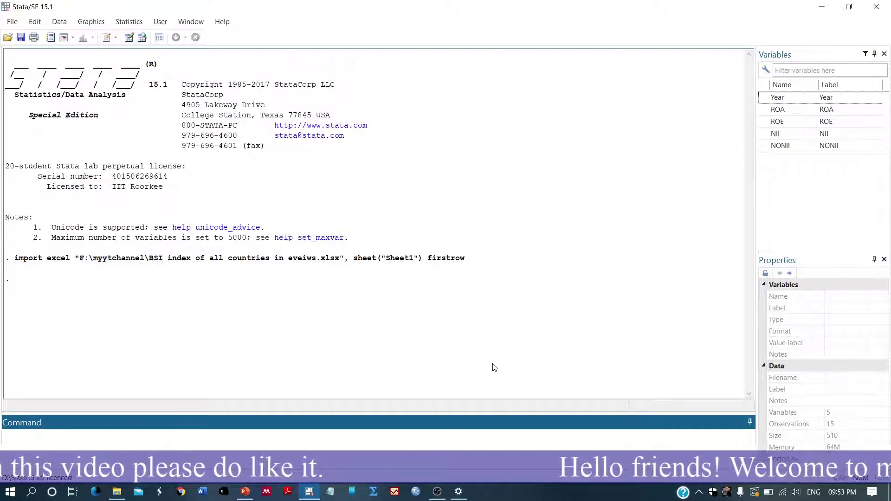
{"action": "key", "text": "ctrl+8"}
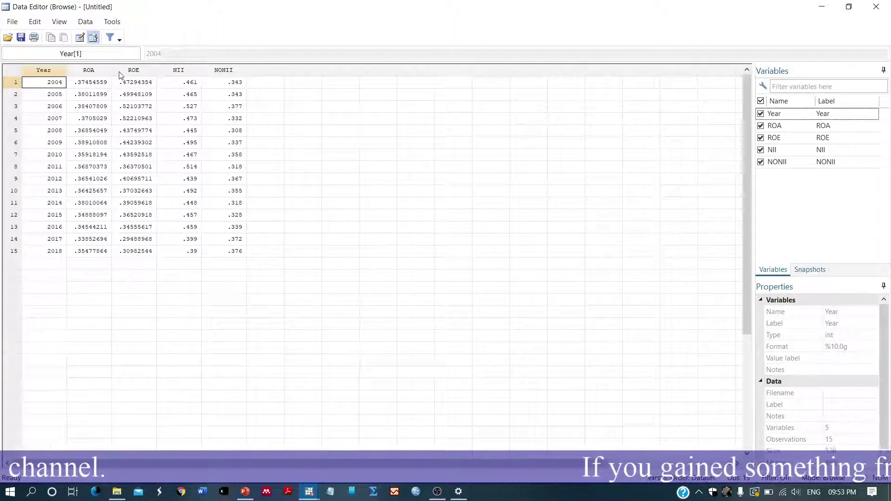
{"action": "left_click", "coordinate": [89, 71]}
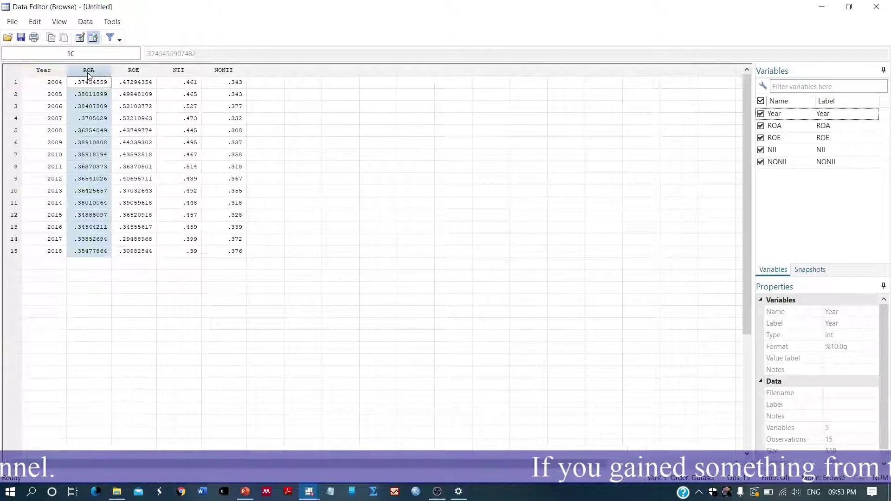
{"action": "left_click", "coordinate": [134, 70]}
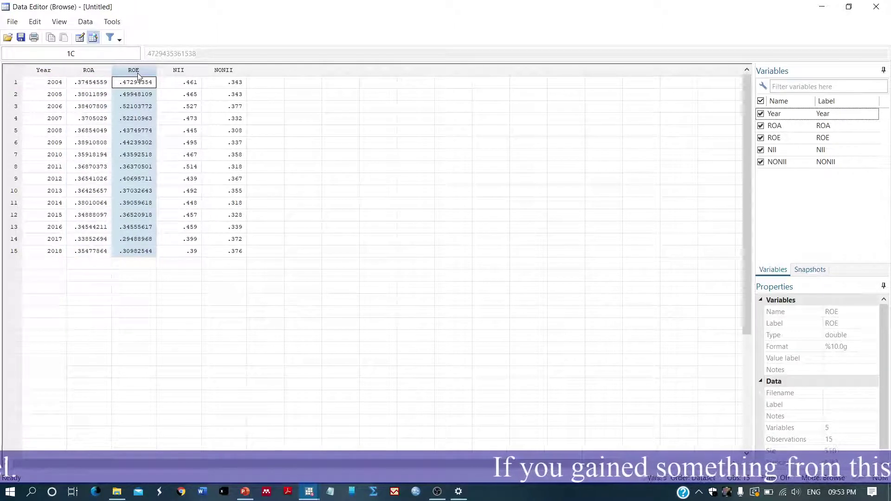
{"action": "left_click", "coordinate": [186, 71]}
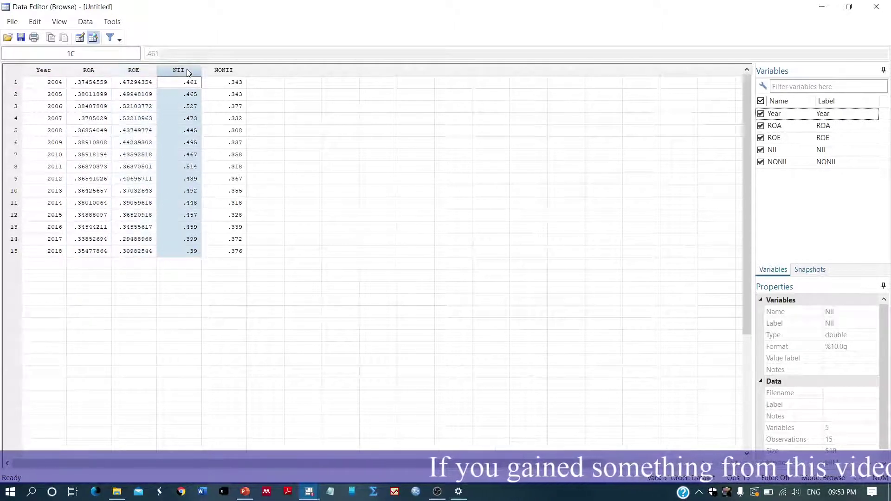
{"action": "left_click", "coordinate": [230, 70]}
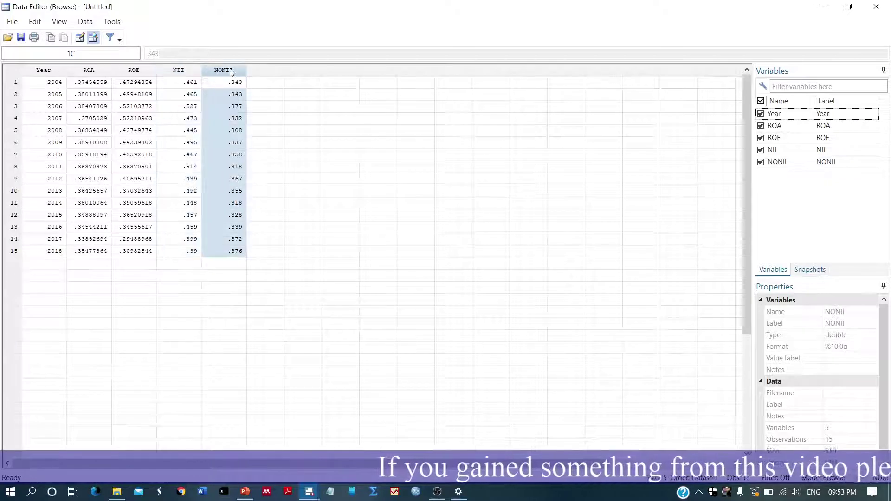
{"action": "left_click", "coordinate": [261, 74]}
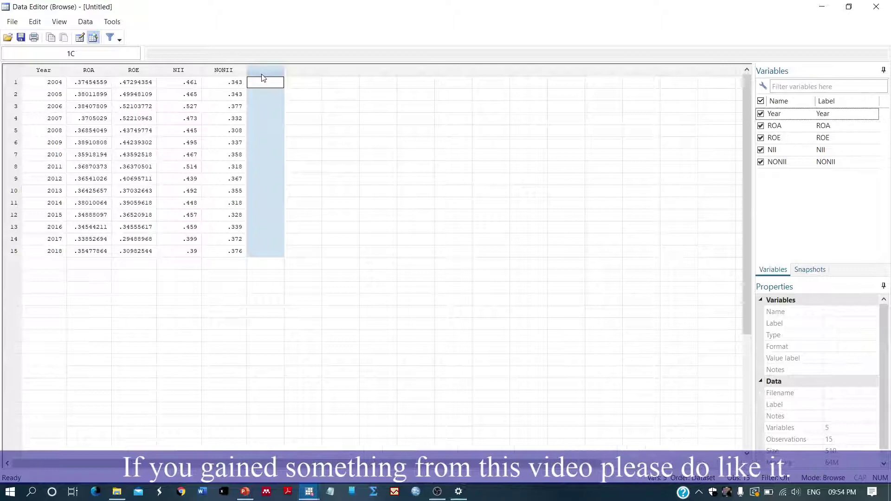
{"action": "left_click", "coordinate": [366, 111]}
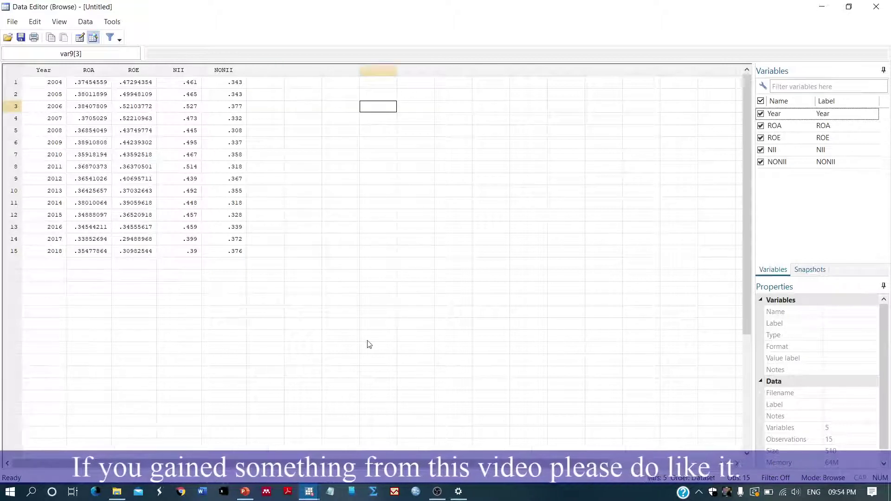
{"action": "mouse_move", "coordinate": [314, 495]}
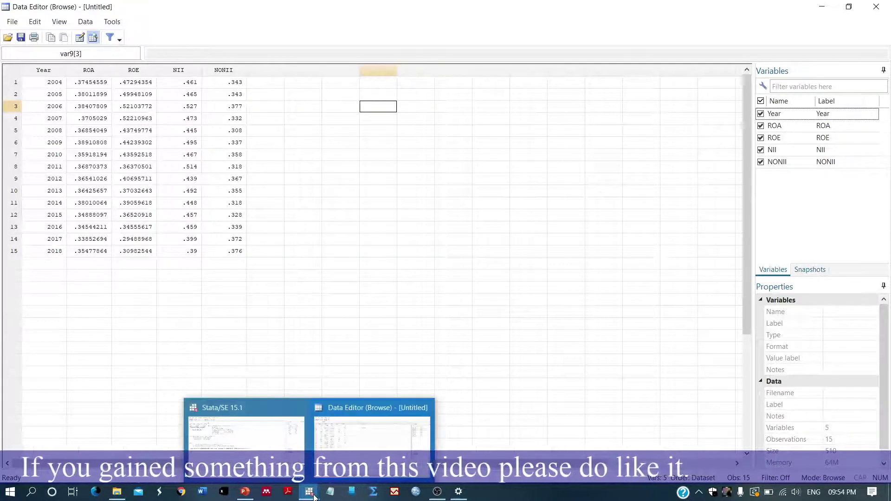
{"action": "left_click", "coordinate": [258, 424]}
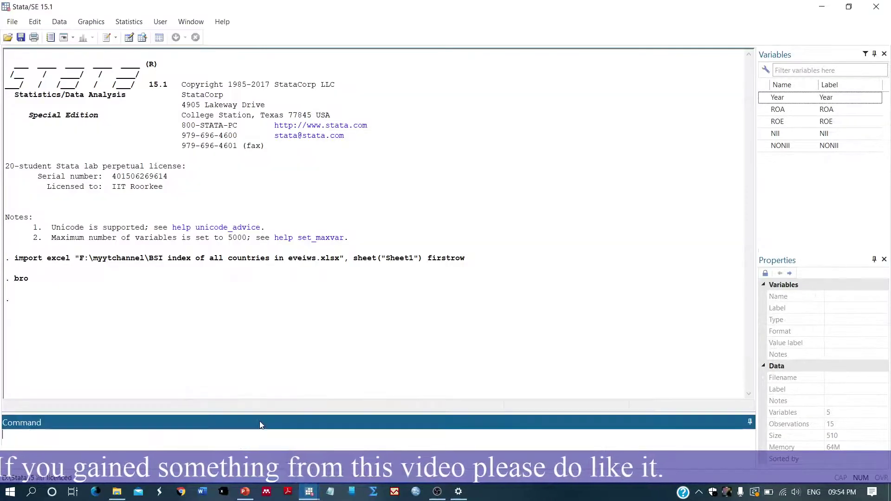
Step: Run pca ROA ROE NII NONII, giving Comp1 eigenvalue 2.35577 explaining 58.89% of variance
{"action": "left_click", "coordinate": [205, 436]}
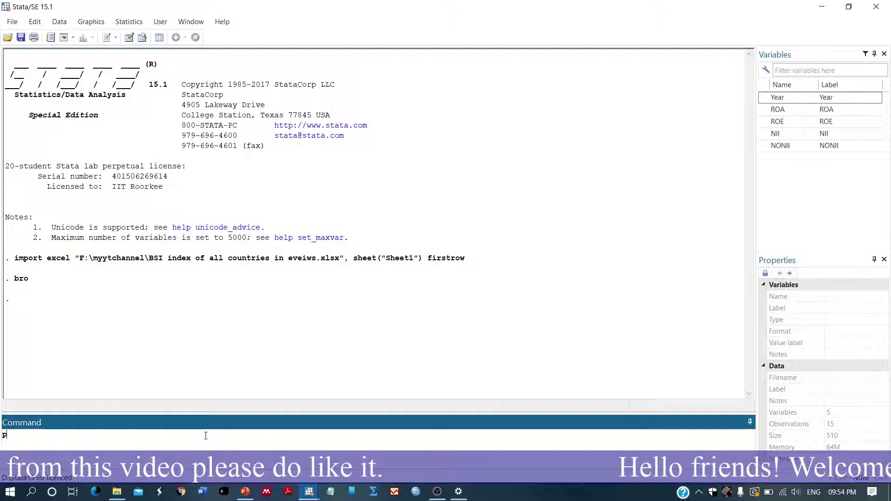
{"action": "type", "text": "ca"}
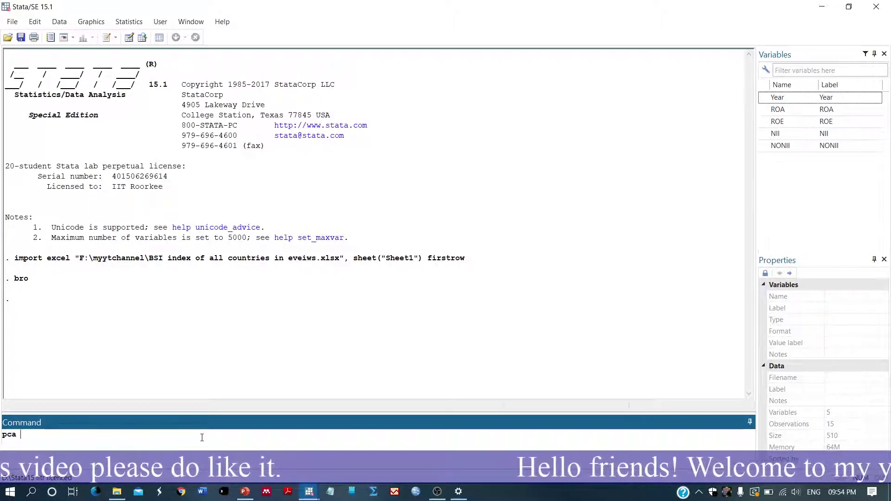
{"action": "type", "text": " ROA ROE NII NONII"}
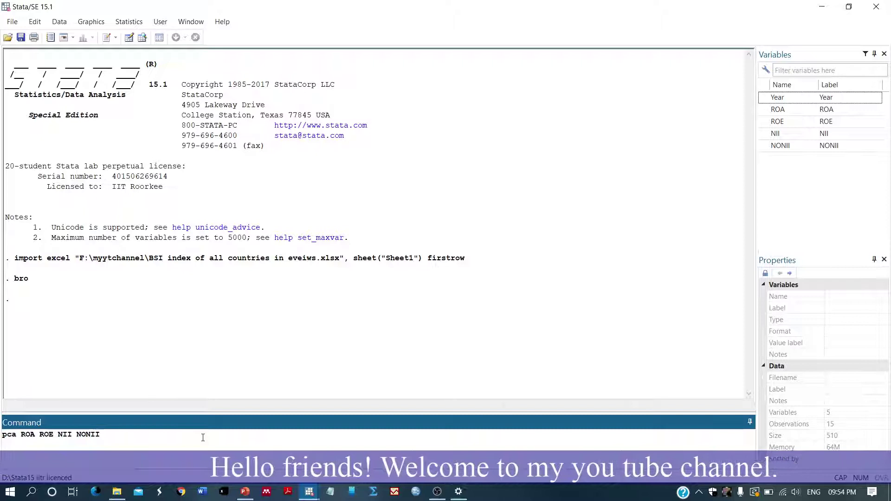
{"action": "key", "text": "Return"}
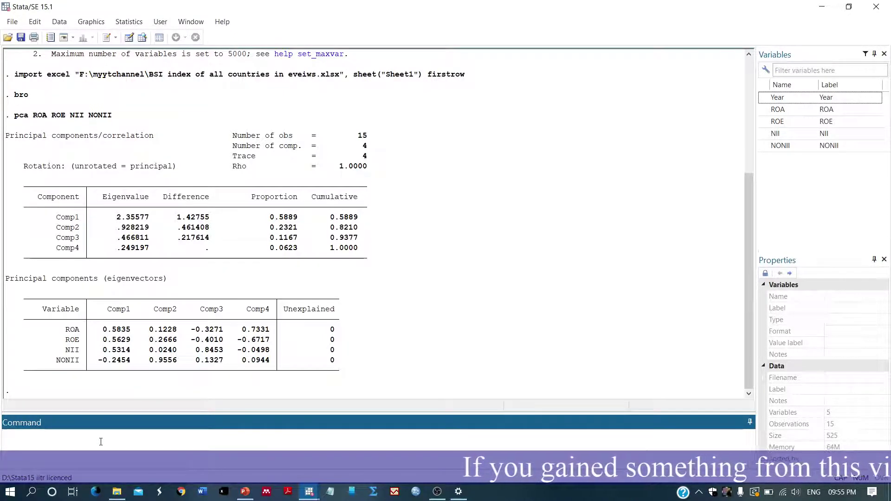
Step: Create index variable x from the first-component scores with predict x
{"action": "type", "text": "PRED"}
{"action": "key", "text": "BackSpace"}
{"action": "key", "text": "BackSpace"}
{"action": "key", "text": "BackSpace"}
{"action": "key", "text": "BackSpace"}
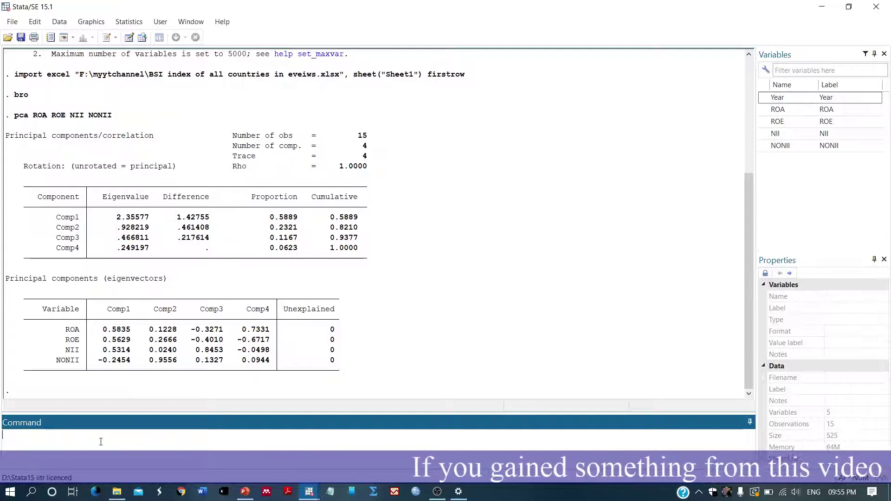
{"action": "type", "text": "predic"}
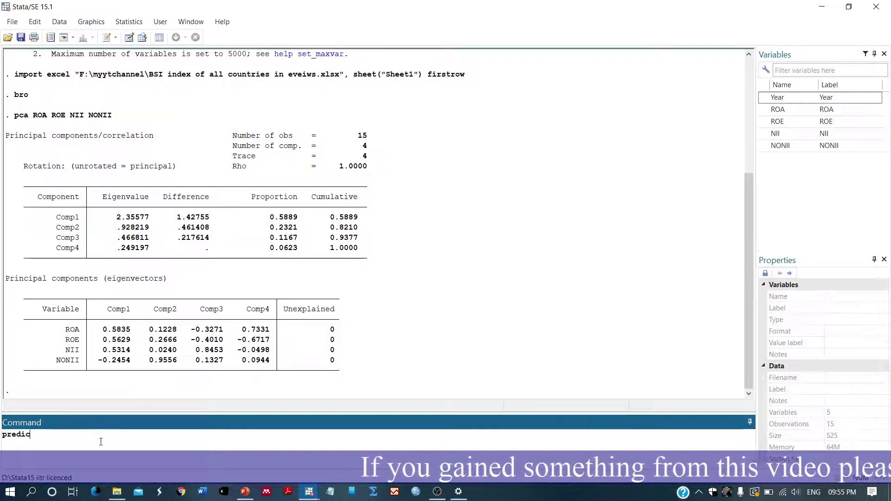
{"action": "type", "text": "t x"}
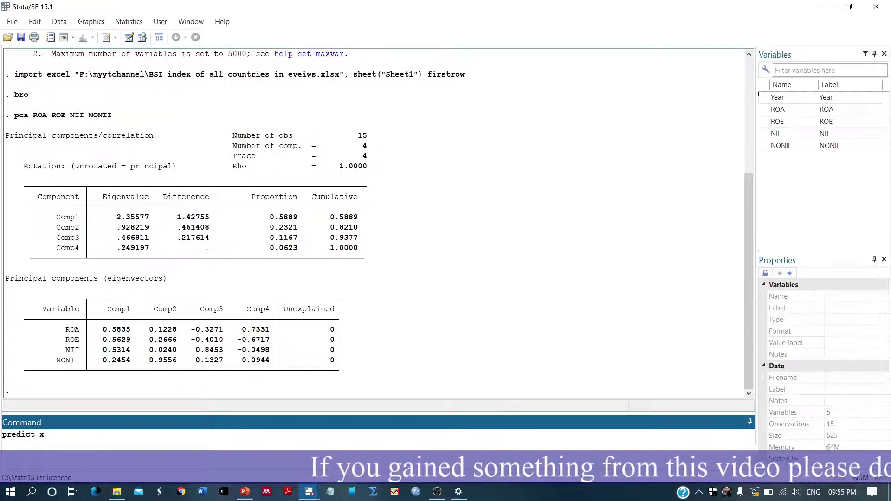
{"action": "key", "text": "Return"}
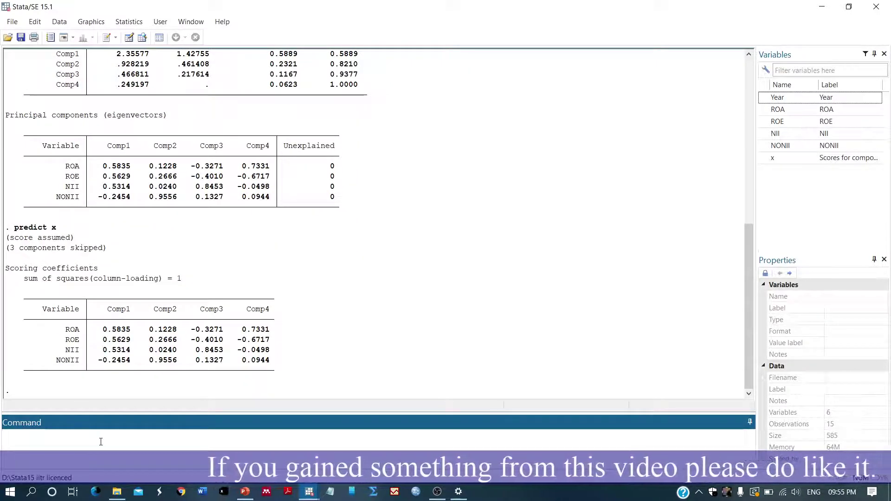
{"action": "mouse_move", "coordinate": [780, 159]}
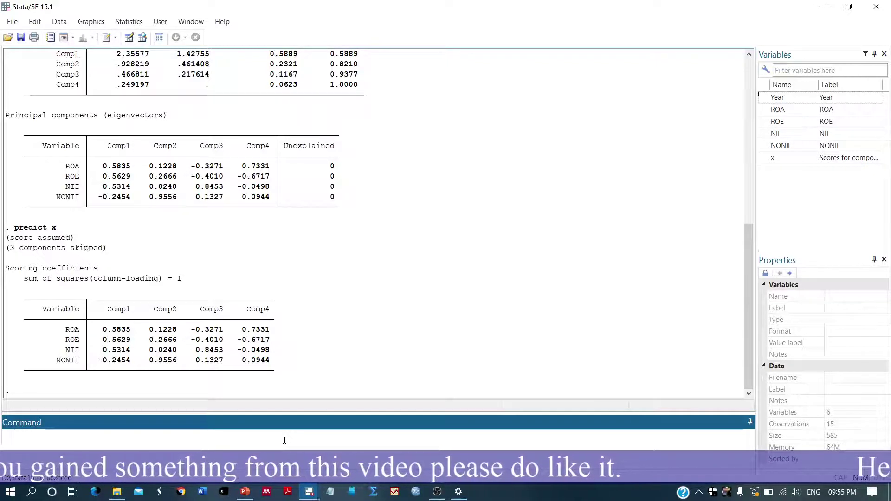
Step: Browse the data with bro to see x beside Year, ROA, ROE, NII and NONII
{"action": "type", "text": "bro"}
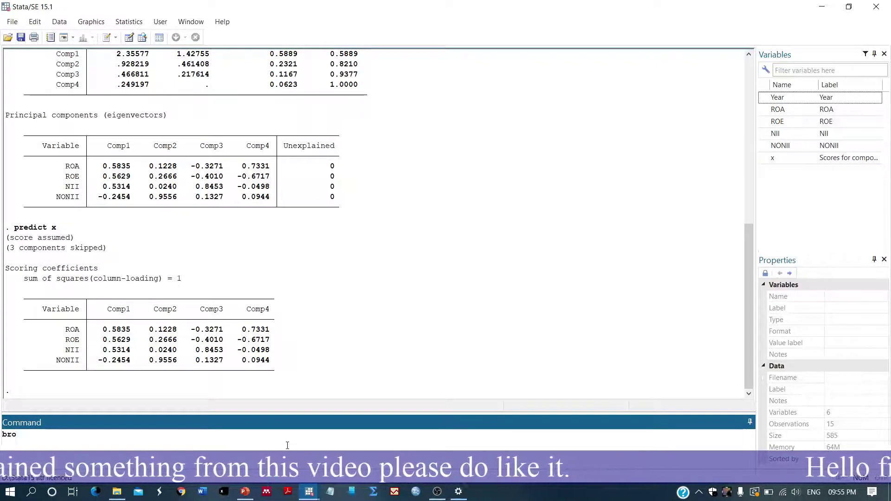
{"action": "key", "text": "Return"}
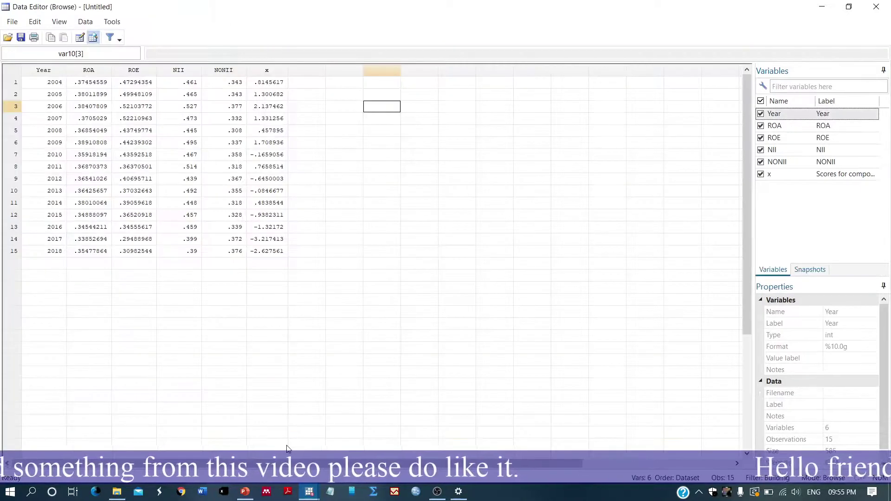